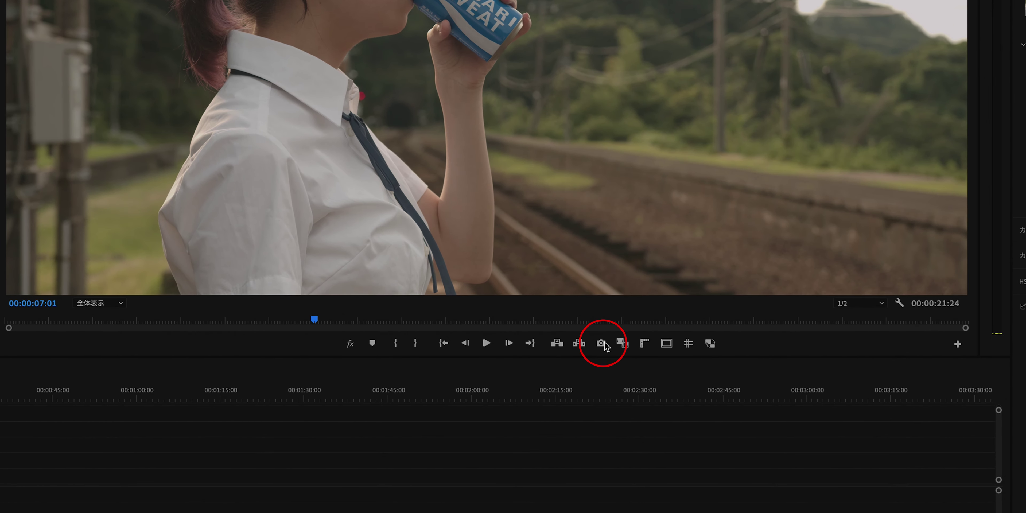
Export frame 00:00:07:01 as a JPEG still into the Documents folder
click(604, 347)
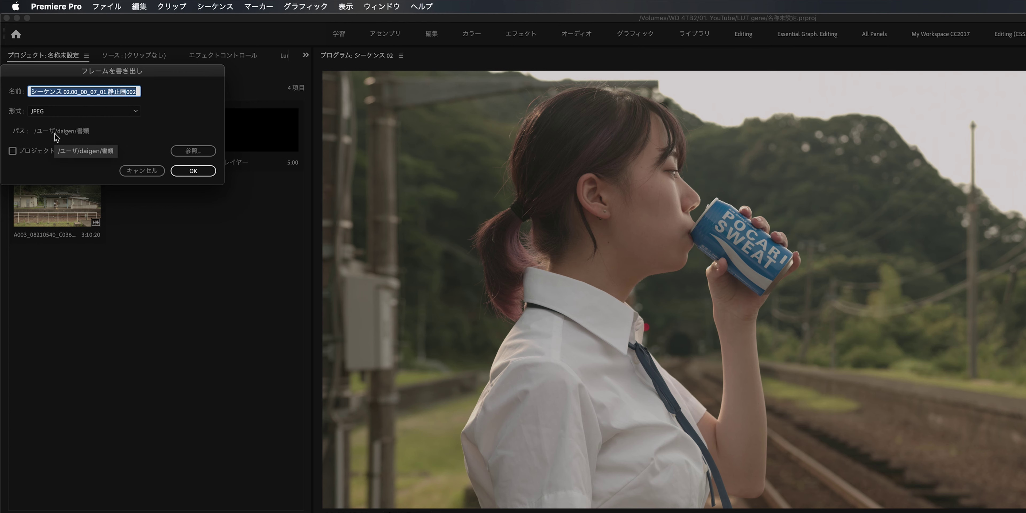
click(180, 172)
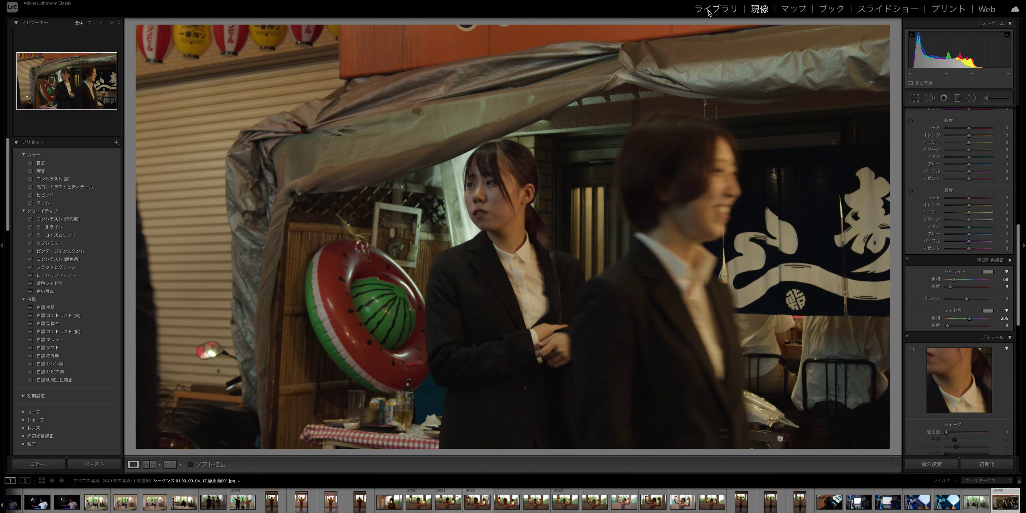
Start a Library import and find and preview the exported JPG in Finder's Documents folder
click(709, 12)
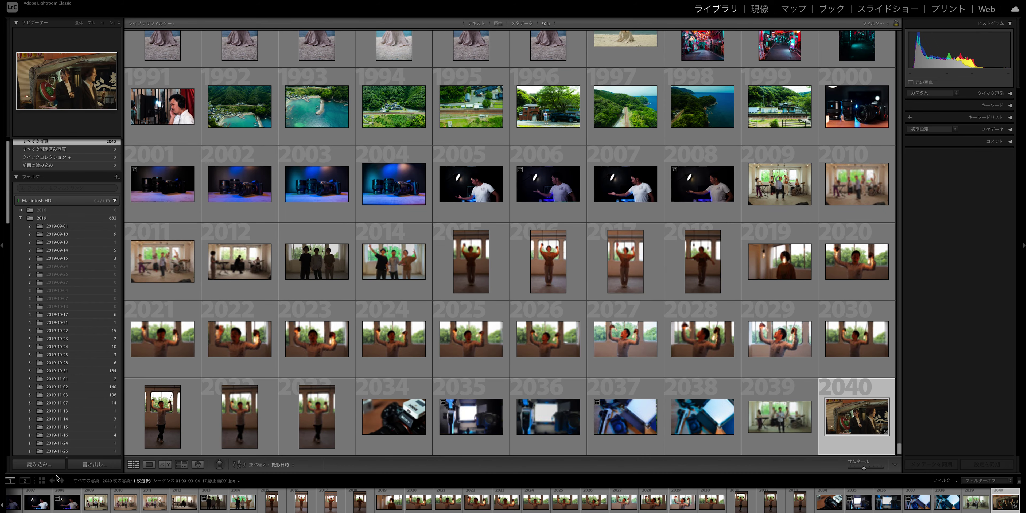
click(48, 465)
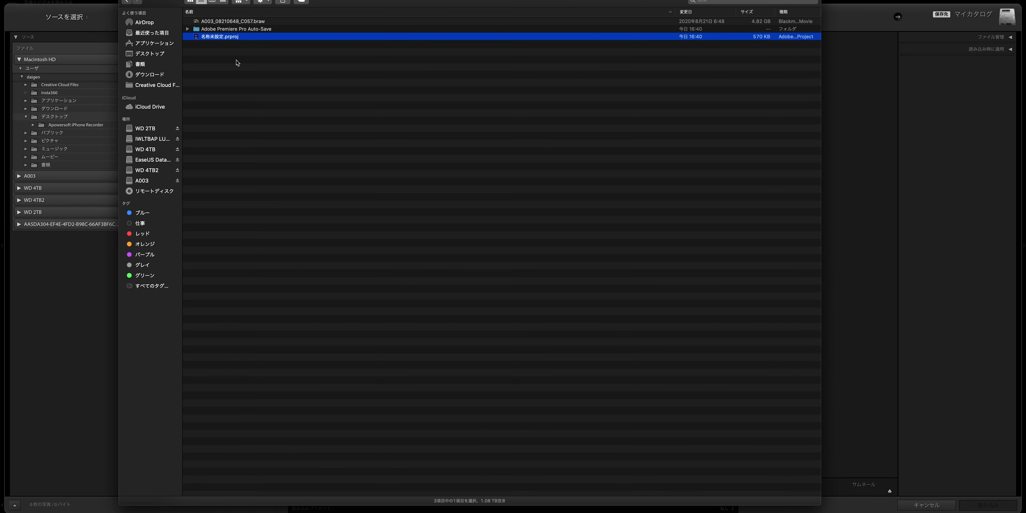
right_click(155, 66)
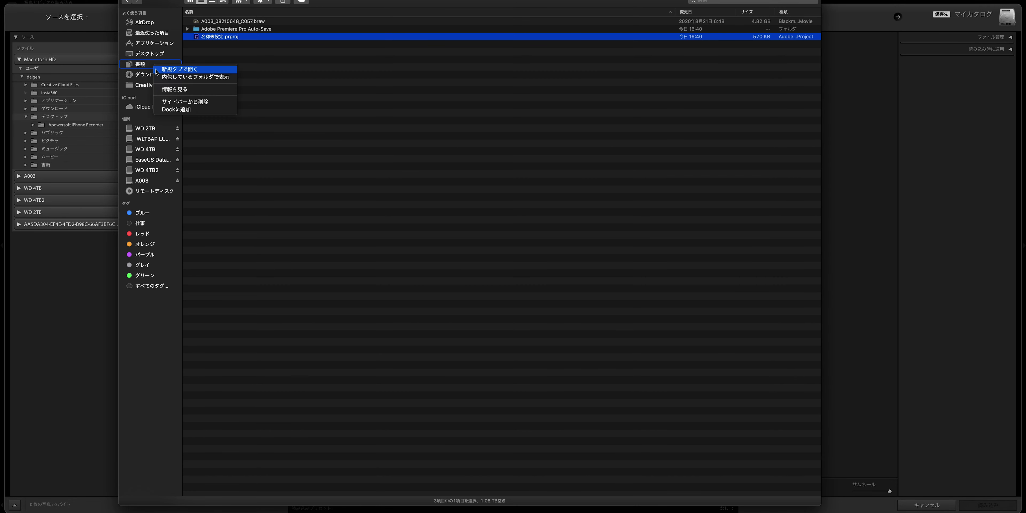
click(156, 69)
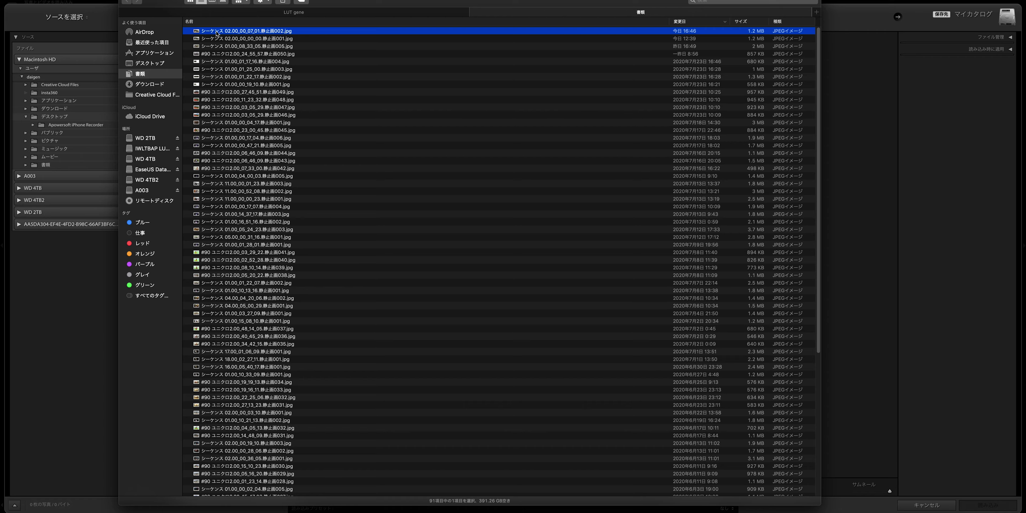
key(space)
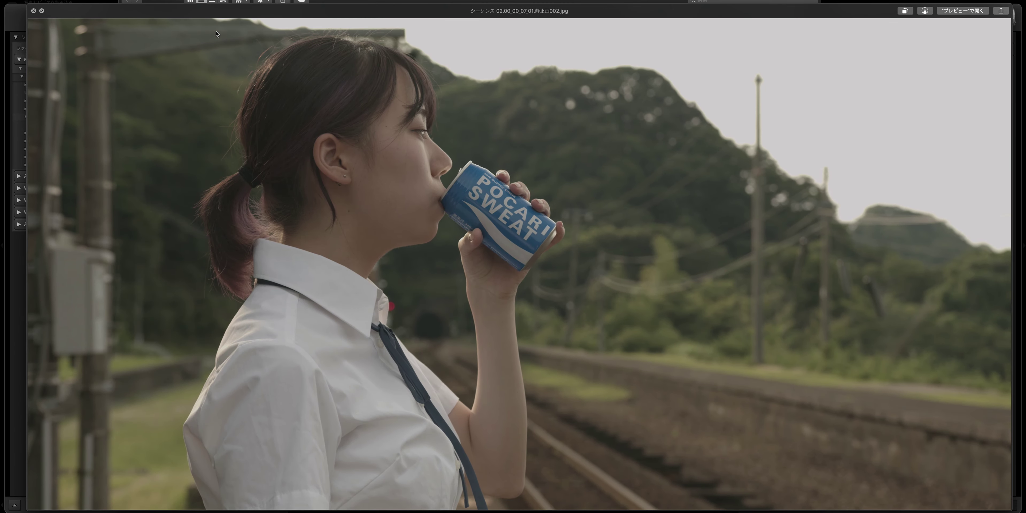
key(space)
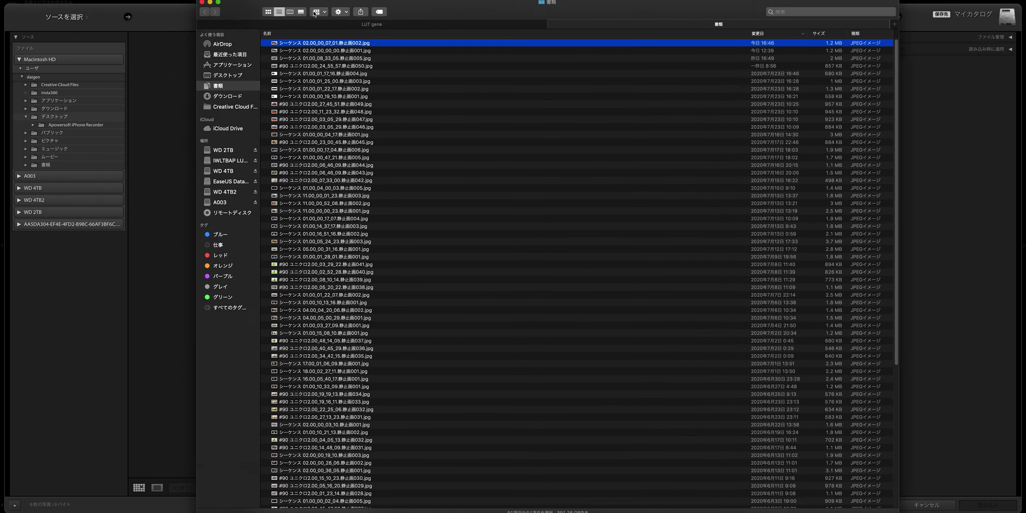
Drag the exported JPG into the import window, import it, and open it in Develop
drag(315, 13, 702, 2)
drag(677, 33, 458, 221)
key(Return)
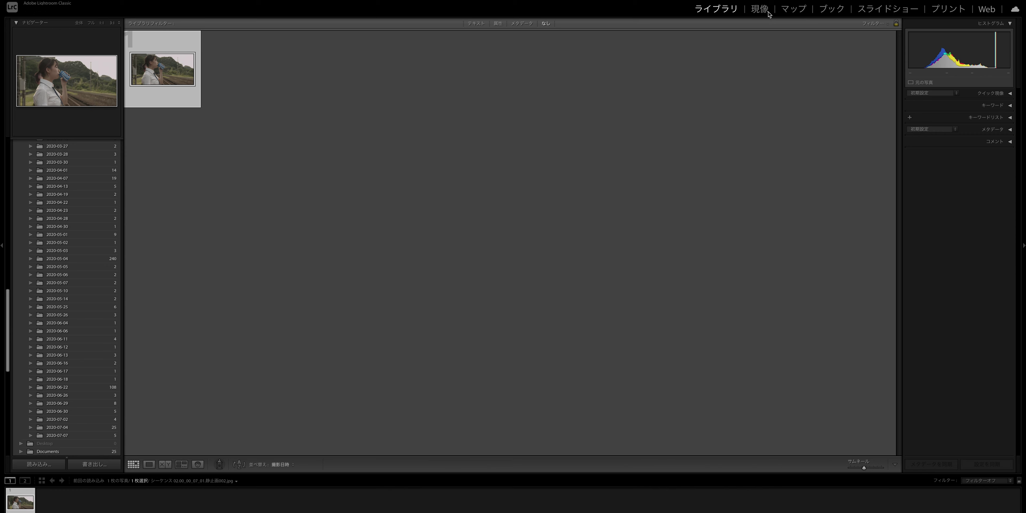
click(760, 9)
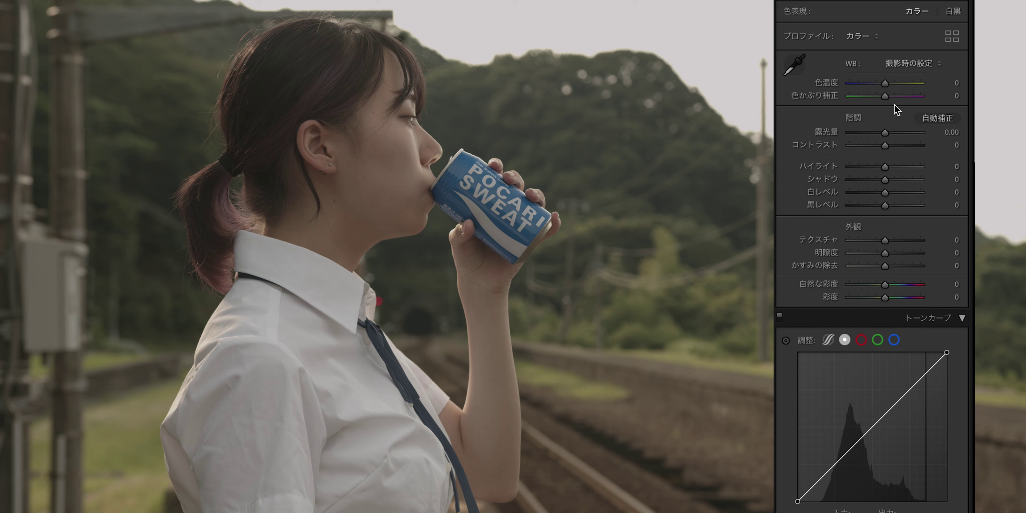
Drag the Basic sliders: tint −7, exposure +0.10, contrast +81, highlights −31, shadows −52, whites +29, blacks −27
drag(885, 98, 882, 98)
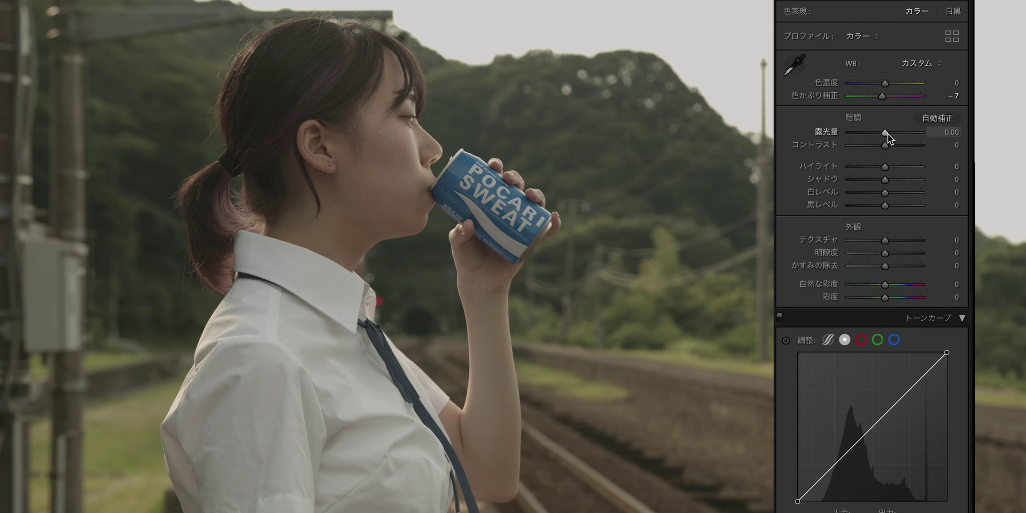
mouse_move(887, 134)
mouse_down()
mouse_move(891, 148)
mouse_move(913, 147)
mouse_up()
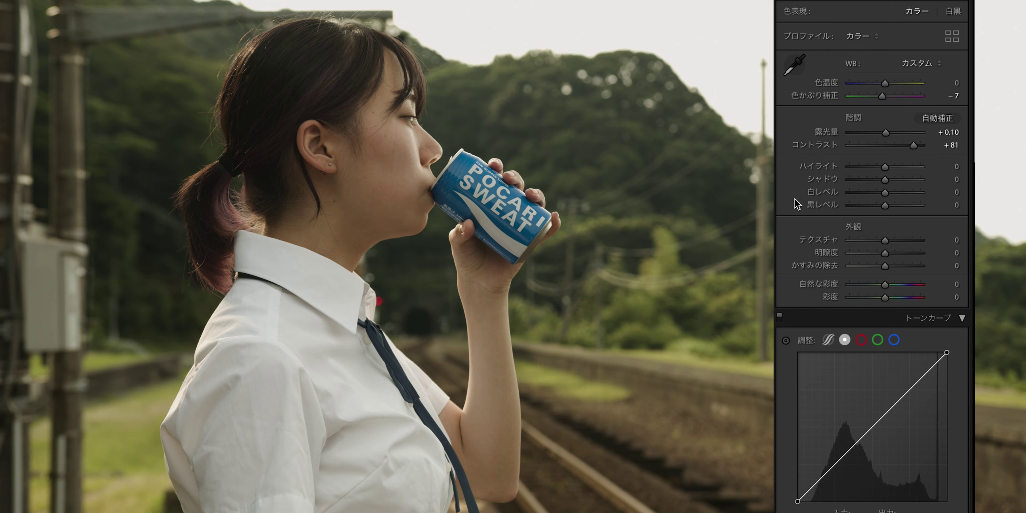
mouse_move(885, 166)
mouse_down()
mouse_move(909, 167)
mouse_move(838, 175)
mouse_move(878, 176)
mouse_move(860, 184)
mouse_move(896, 198)
mouse_move(877, 208)
mouse_up()
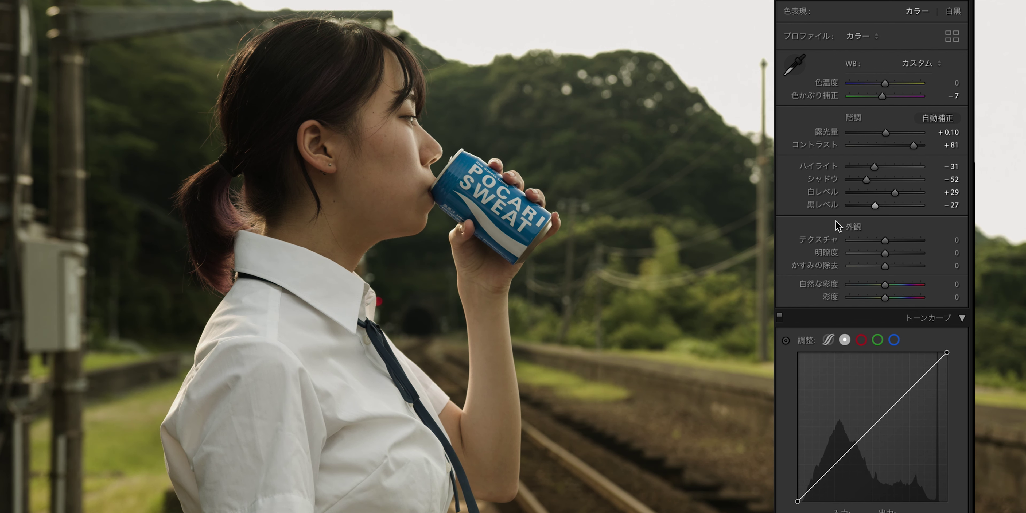
Add two points on the point curve and pull the lower one down to deepen shadows
scroll(781, 338, down, 1)
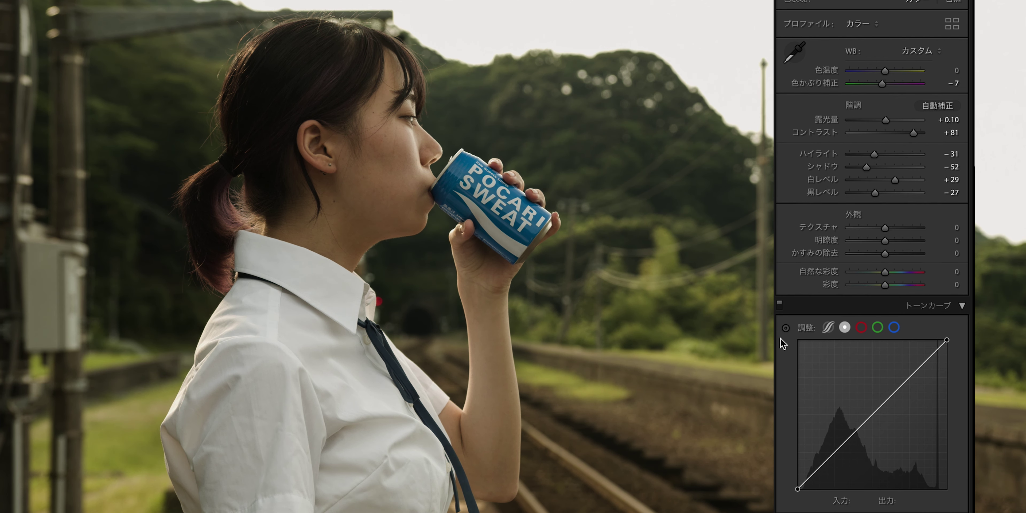
scroll(781, 338, down, 2)
scroll(781, 338, down, 1)
scroll(780, 338, down, 1)
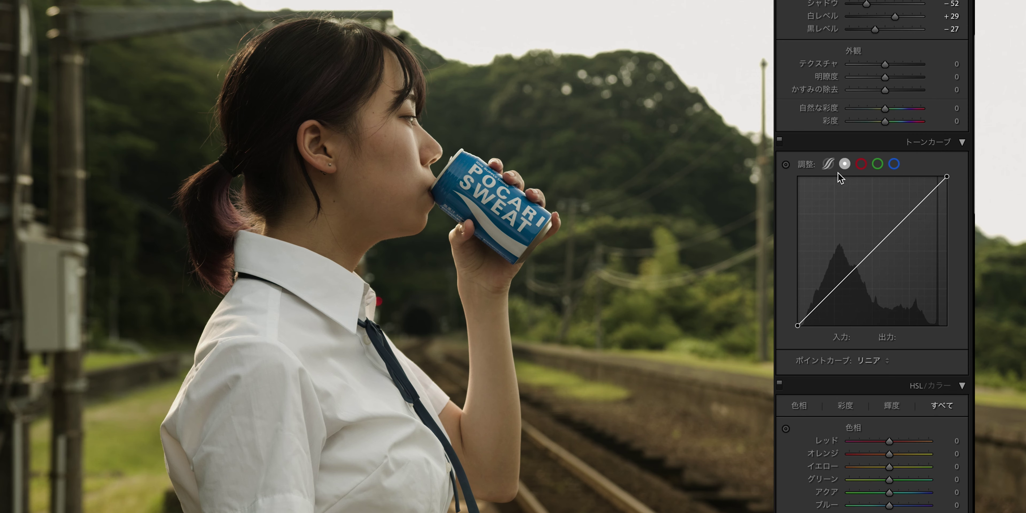
click(835, 287)
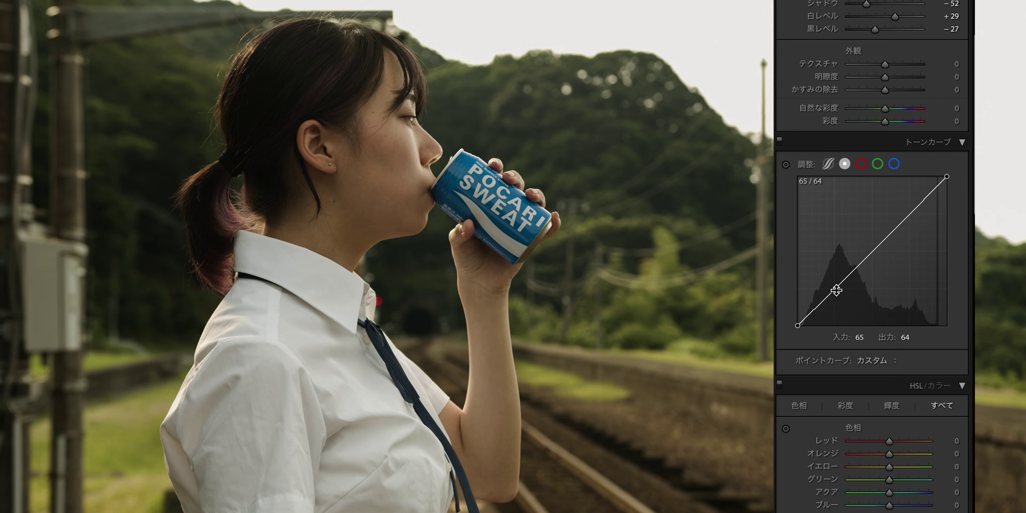
click(907, 215)
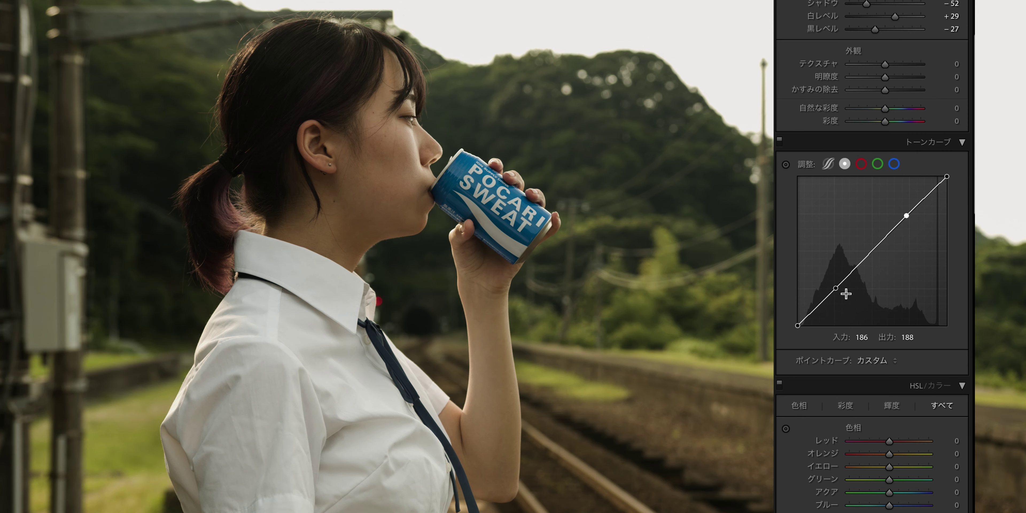
drag(838, 293, 838, 298)
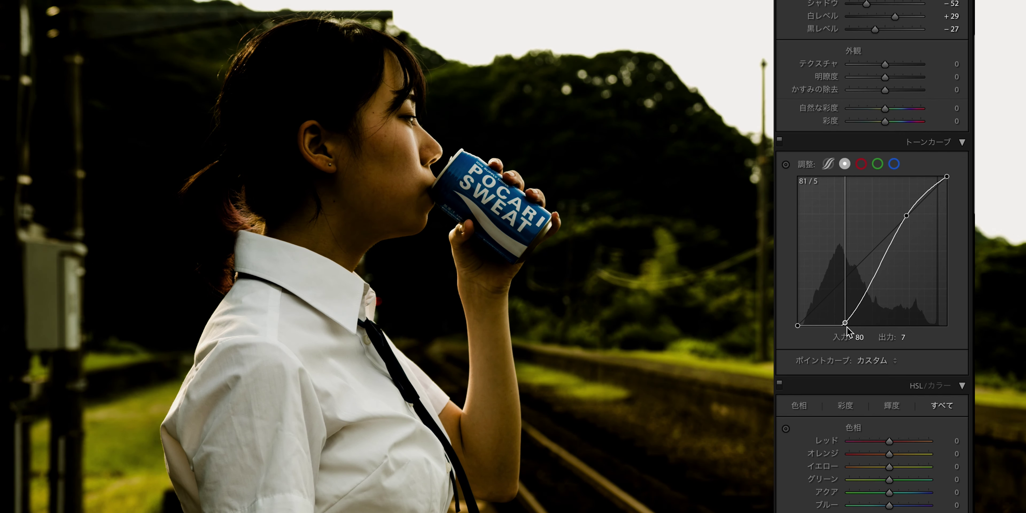
drag(838, 298, 839, 298)
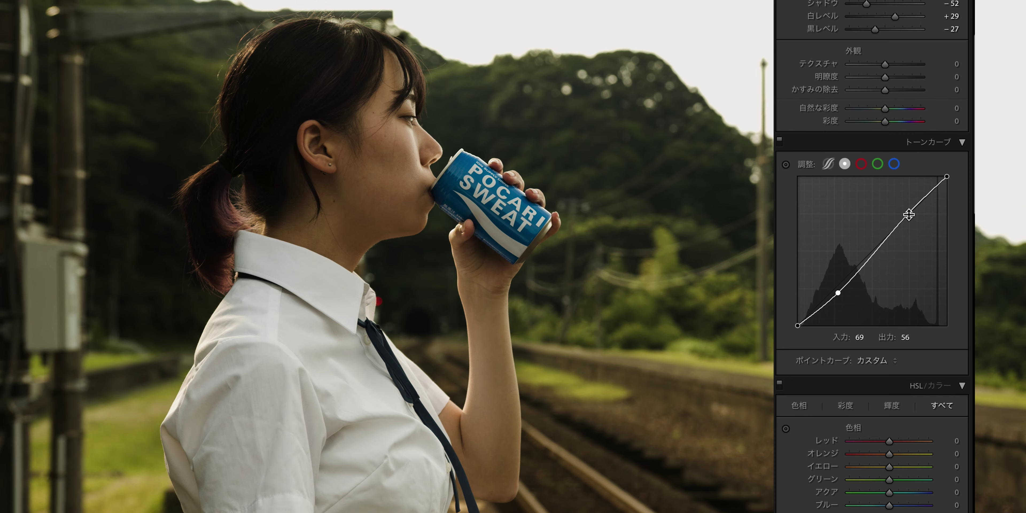
Set the curve points to roughly 66/62 and 185/193 for a gentle S-curve
drag(908, 215, 895, 208)
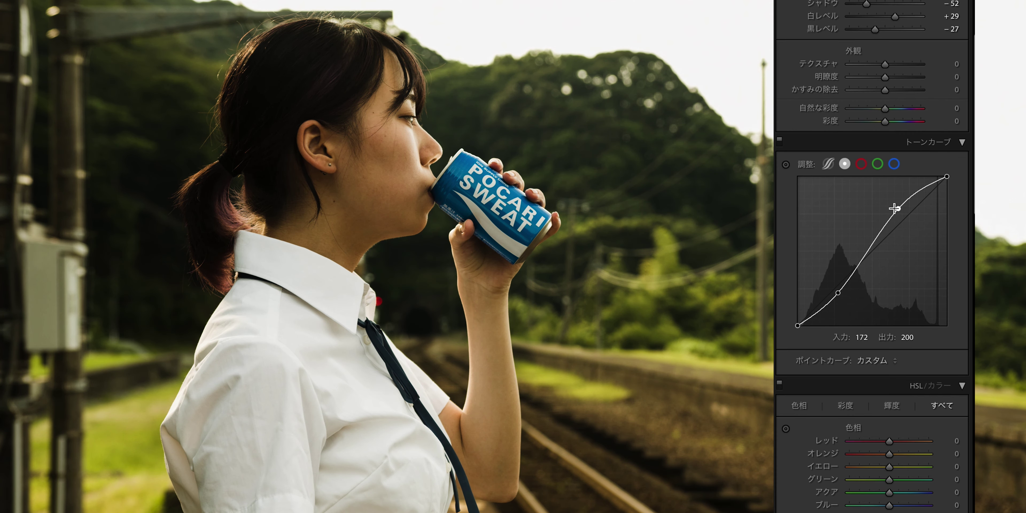
key(ctrl+z)
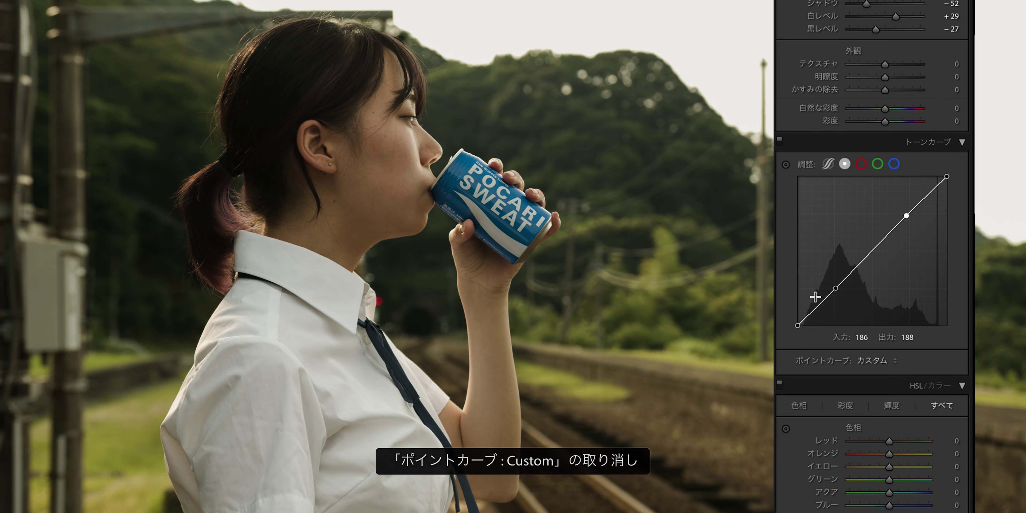
drag(836, 288, 838, 293)
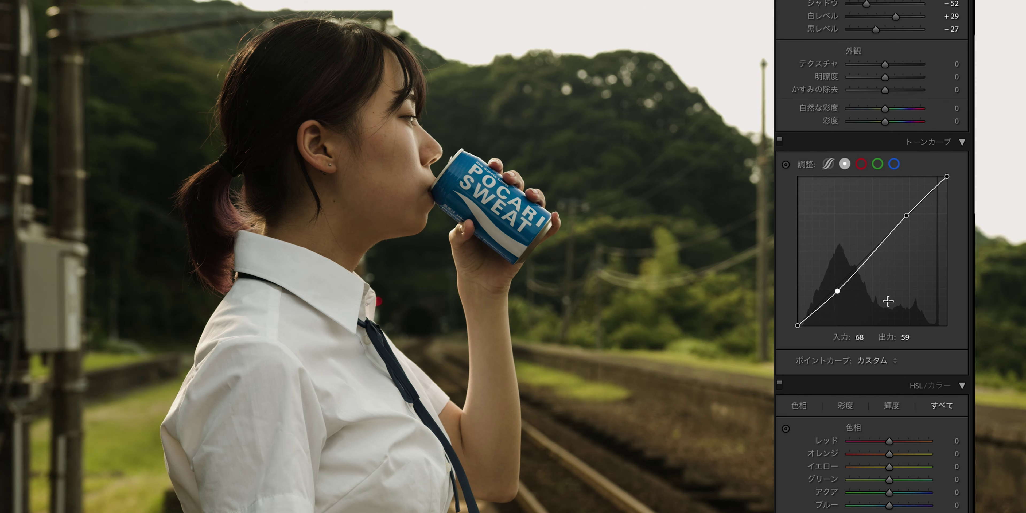
drag(906, 215, 908, 214)
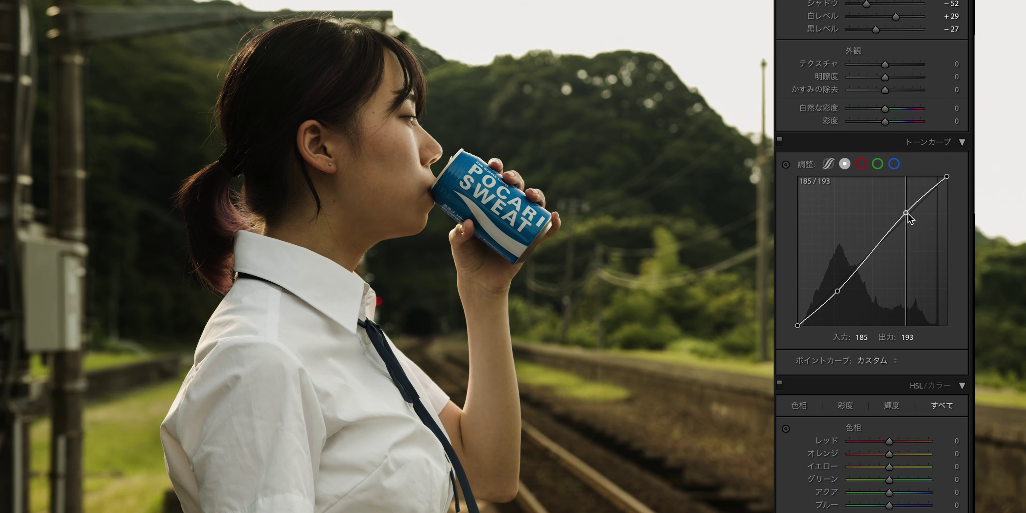
Shift HSL hues: greens toward +48 and yellows to about −24 via on-photo targeting
scroll(805, 285, down, 5)
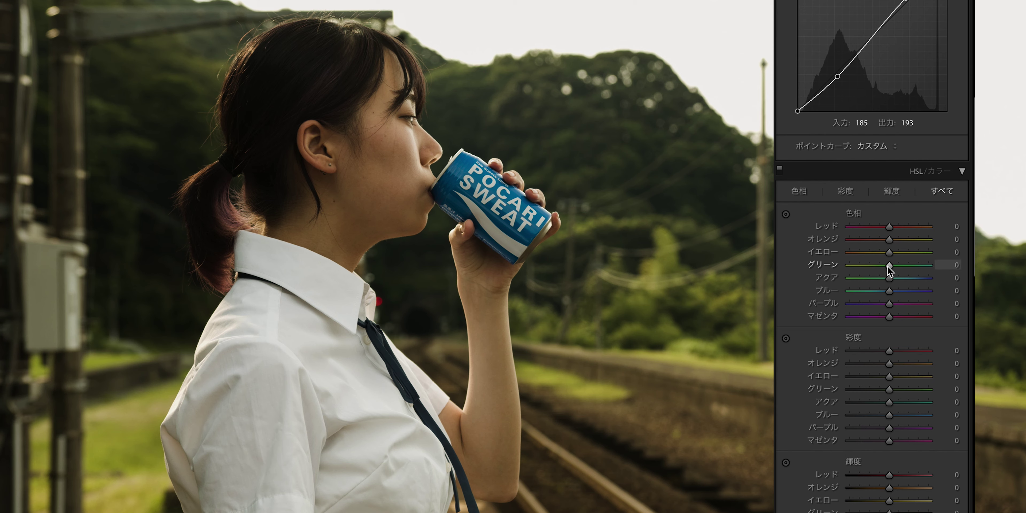
drag(889, 266, 903, 268)
click(786, 214)
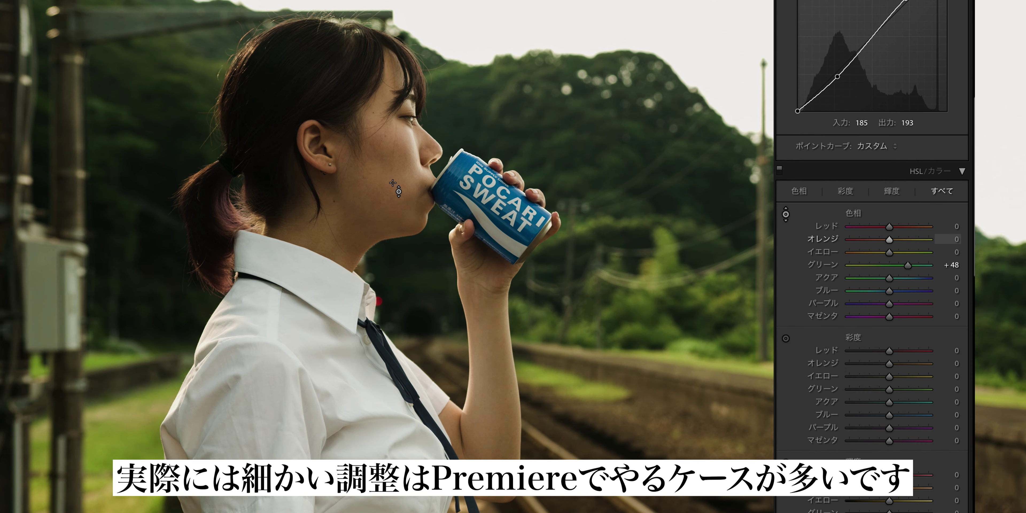
drag(391, 143, 391, 119)
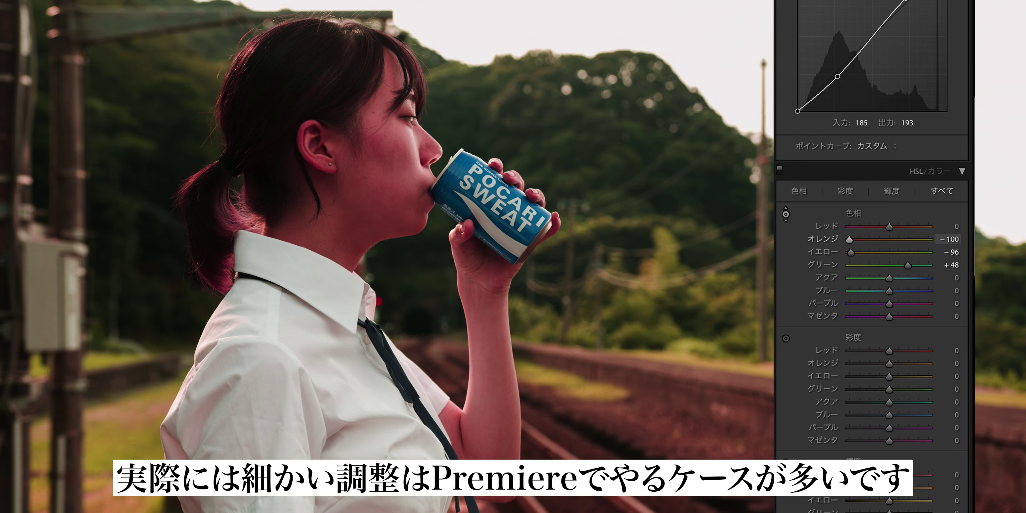
mouse_move(390, 119)
mouse_down()
mouse_move(390, 144)
mouse_move(391, 126)
mouse_up()
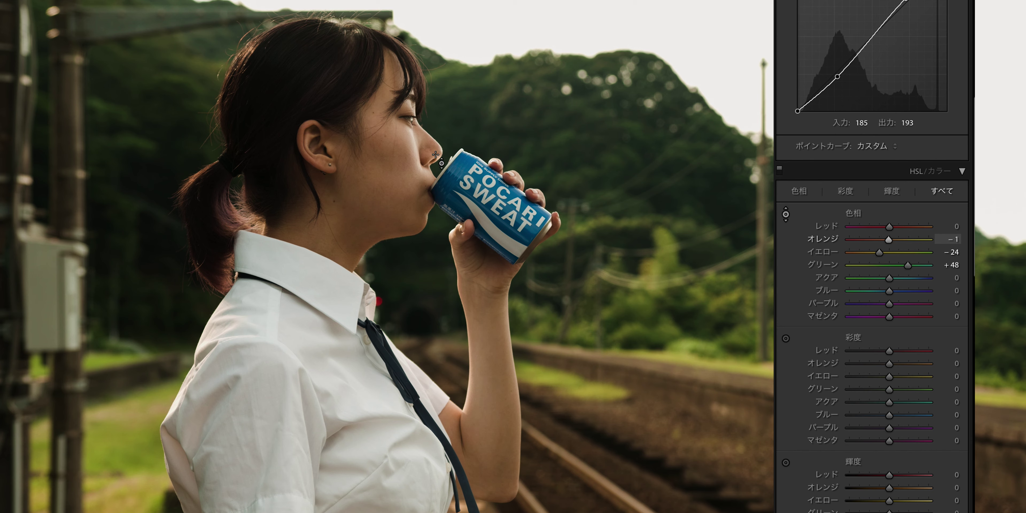
Desaturate greens to −57, set orange saturation to +1, and adjust the luminance sliders
scroll(829, 367, down, 3)
scroll(826, 365, down, 3)
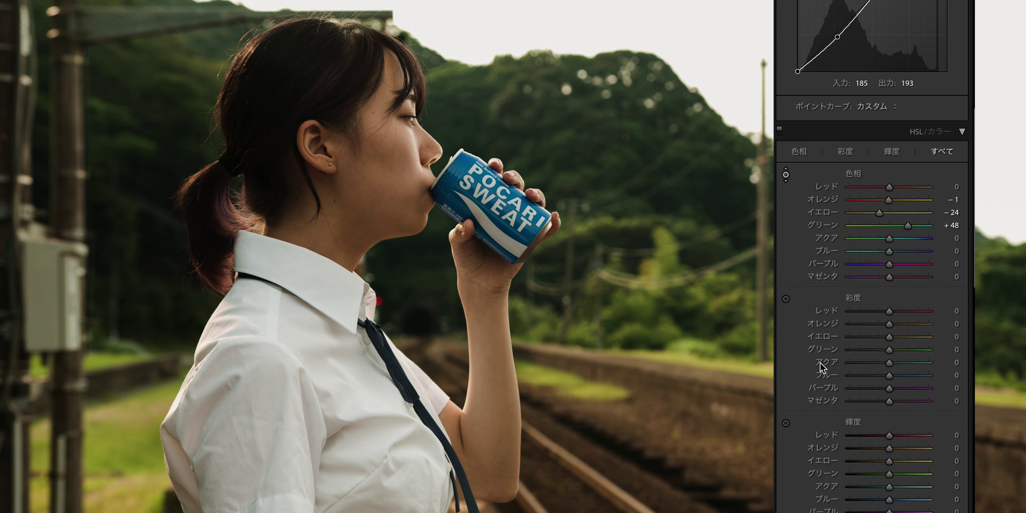
scroll(820, 362, down, 3)
drag(889, 310, 940, 312)
double_click(823, 309)
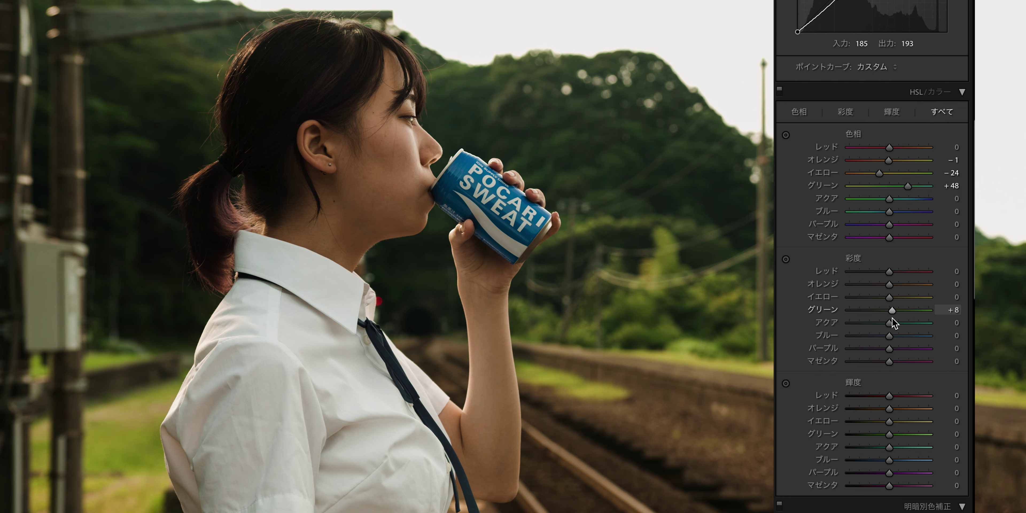
mouse_move(928, 310)
mouse_down()
mouse_move(851, 315)
mouse_move(892, 314)
mouse_move(912, 298)
mouse_move(864, 300)
mouse_move(883, 301)
mouse_up()
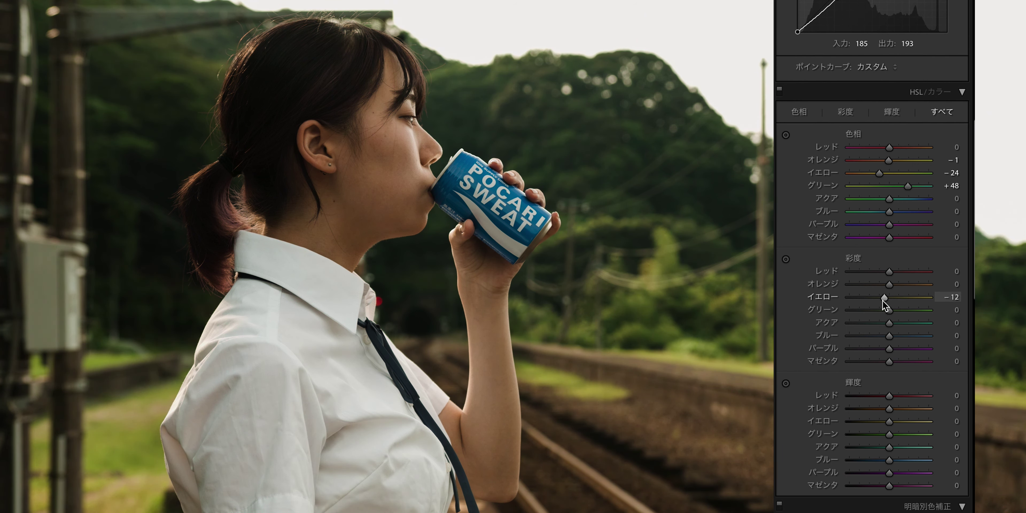
click(892, 283)
scroll(799, 470, down, 2)
scroll(799, 471, down, 2)
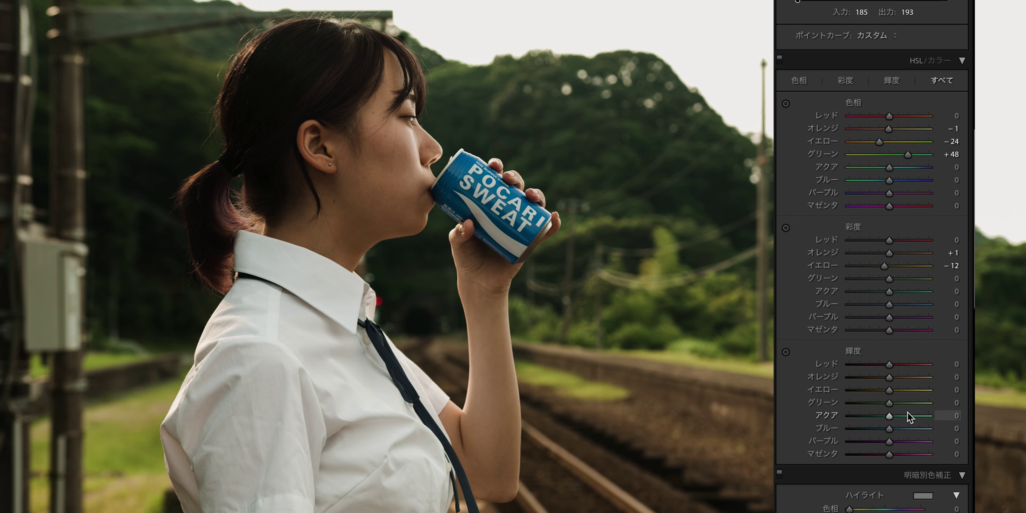
mouse_move(889, 404)
mouse_down()
mouse_move(934, 400)
mouse_move(871, 401)
mouse_move(933, 400)
mouse_move(882, 400)
mouse_move(893, 393)
mouse_up()
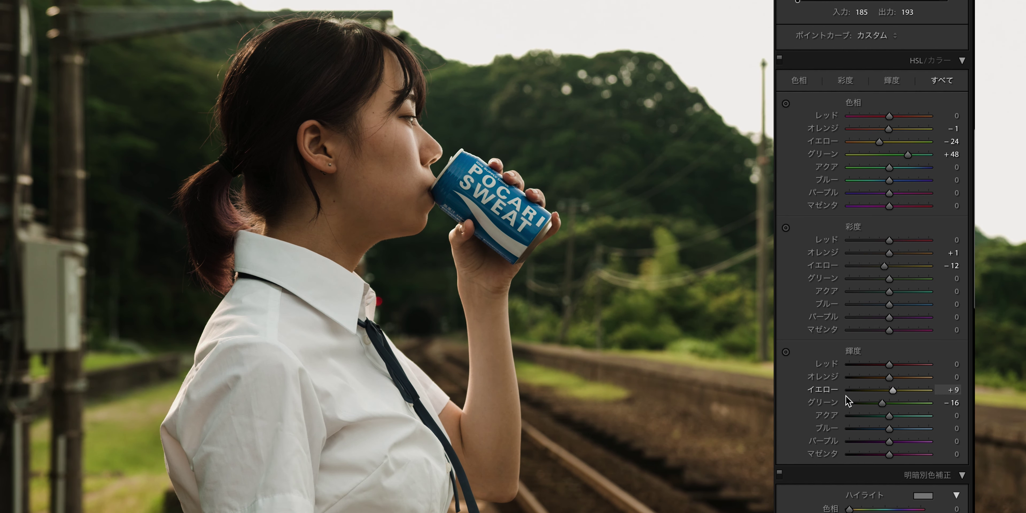
Raise vibrance to about +8 in the Basic panel
scroll(807, 297, up, 5)
scroll(802, 286, up, 10)
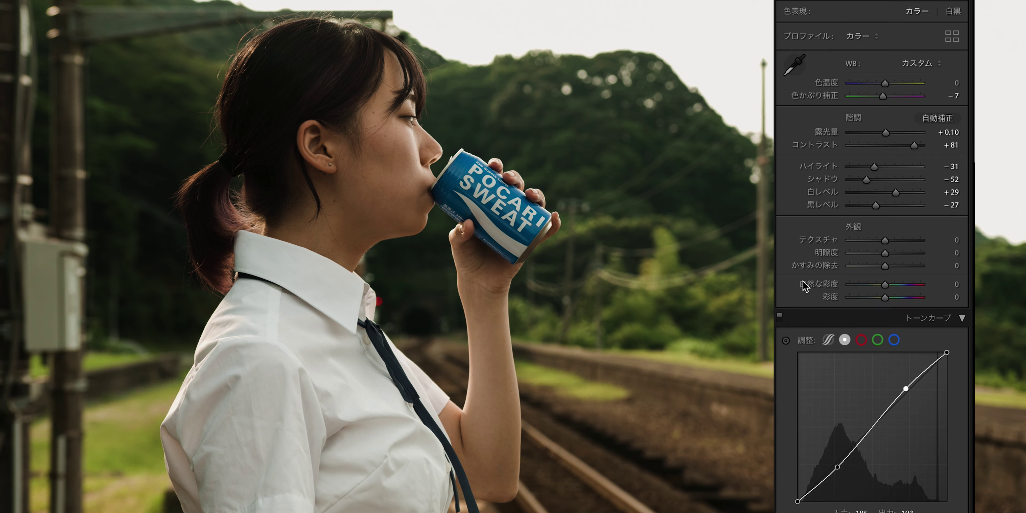
scroll(816, 343, down, 2)
scroll(816, 350, down, 9)
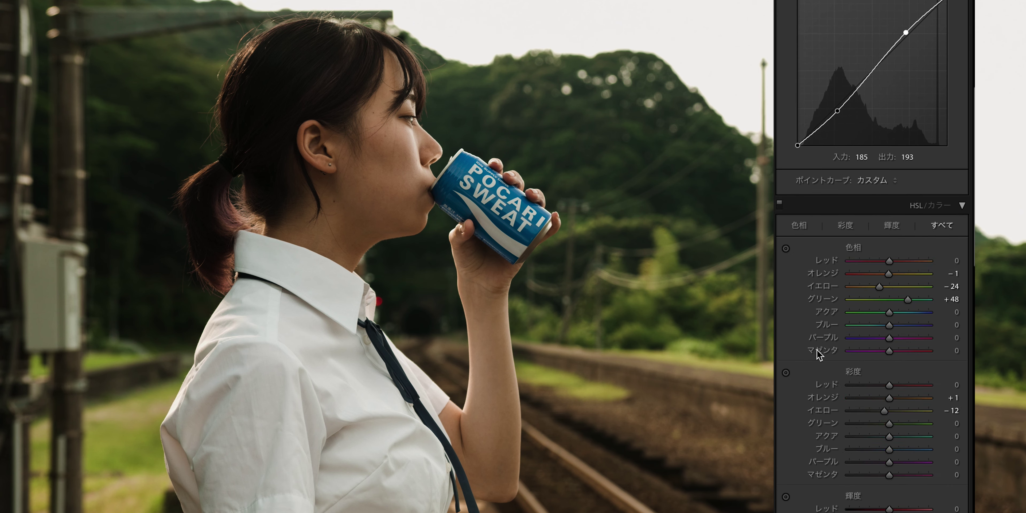
scroll(816, 350, down, 2)
scroll(816, 350, up, 5)
scroll(816, 350, up, 7)
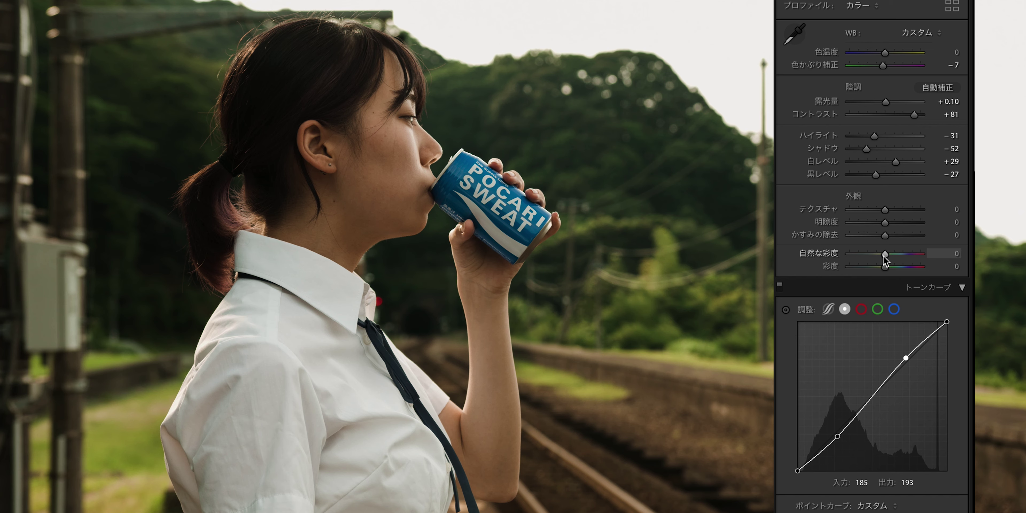
drag(884, 255, 886, 256)
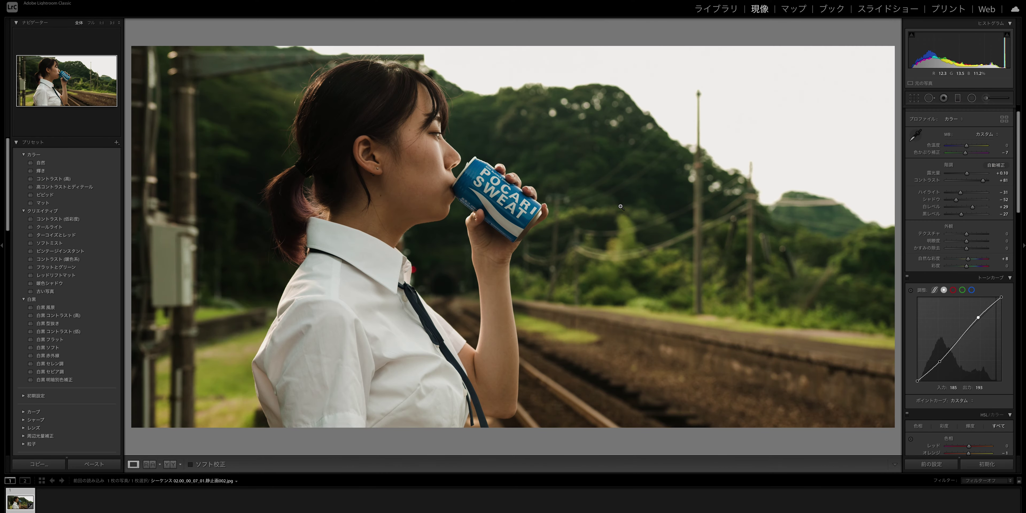
Copy the still's develop settings, keeping the default checked options in Copy Settings
click(52, 466)
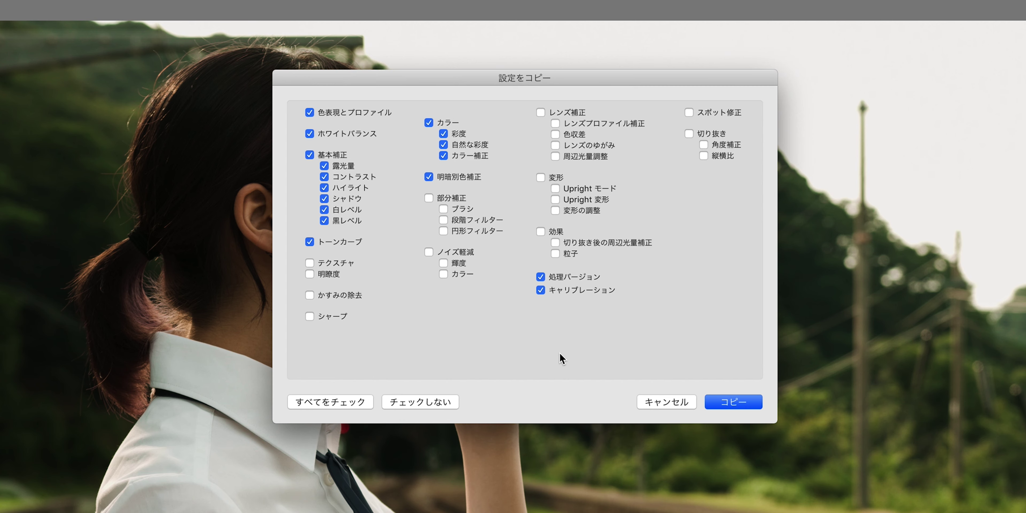
click(744, 403)
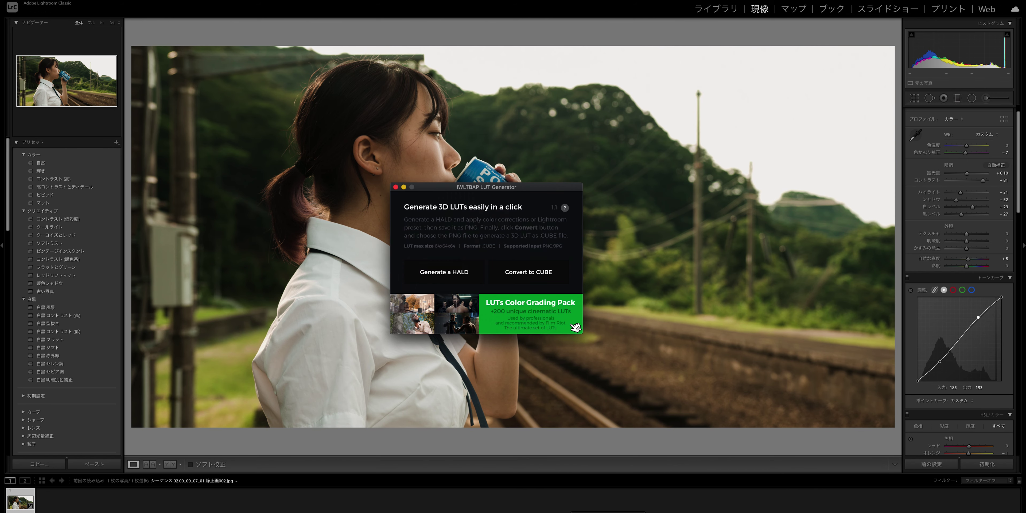
Generate a neutral HALD image with the Desktop as its destination folder
click(457, 275)
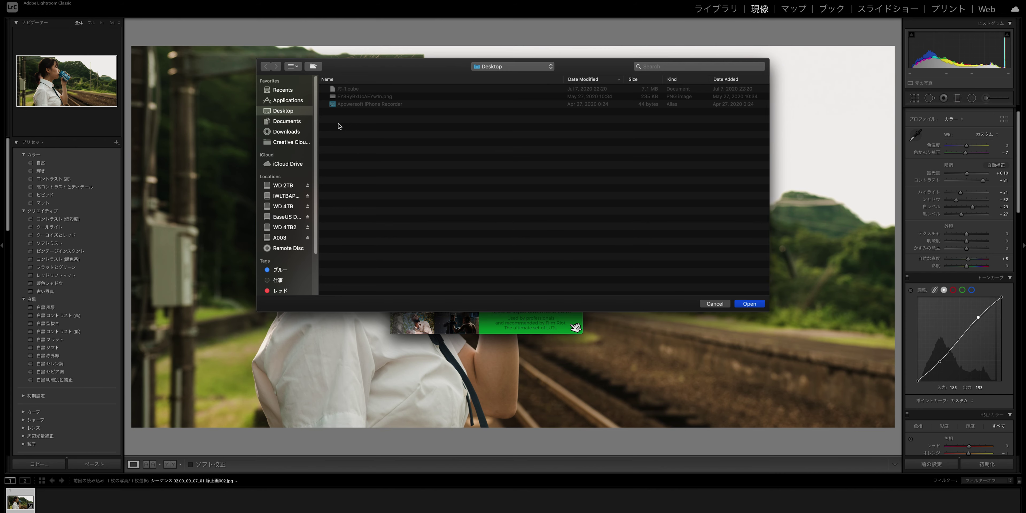
click(746, 304)
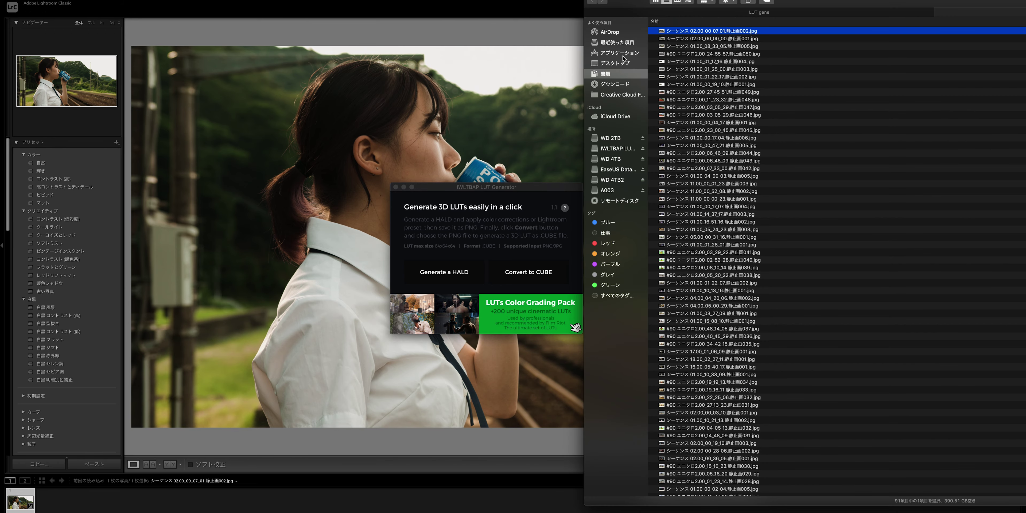
Find Neutral-512.png on the Desktop, Quick Look it, then return to Lightroom
click(615, 63)
double_click(640, 21)
click(521, 62)
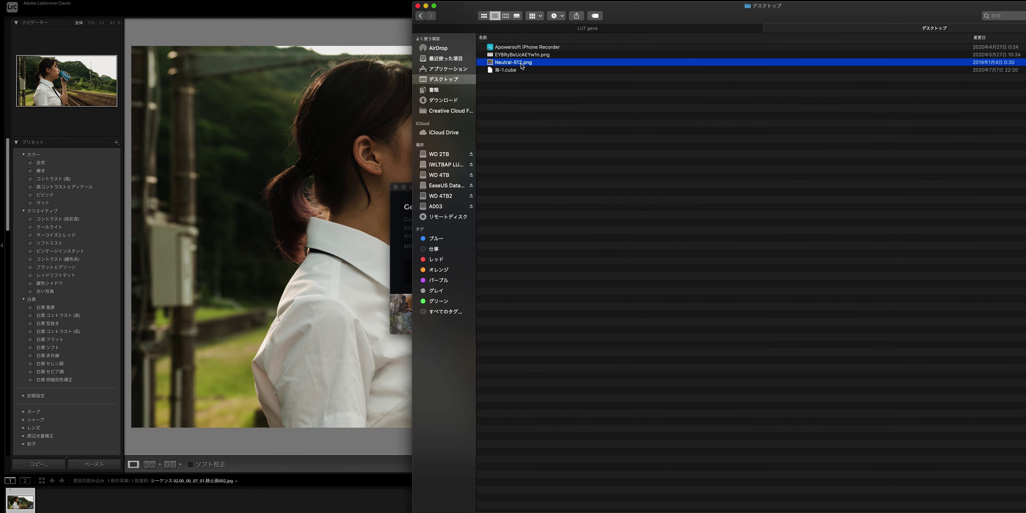
key(space)
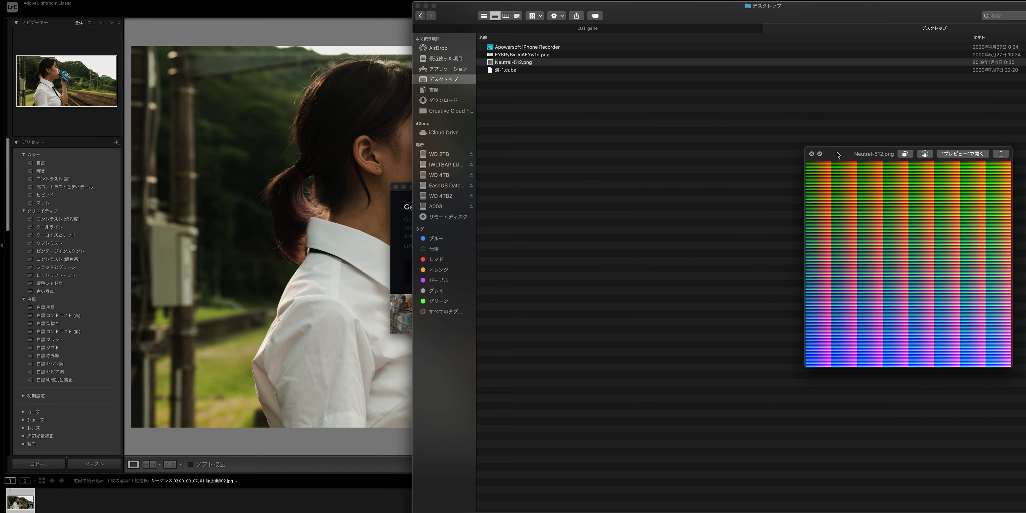
mouse_move(840, 155)
mouse_down()
mouse_move(424, 155)
mouse_move(414, 134)
mouse_up()
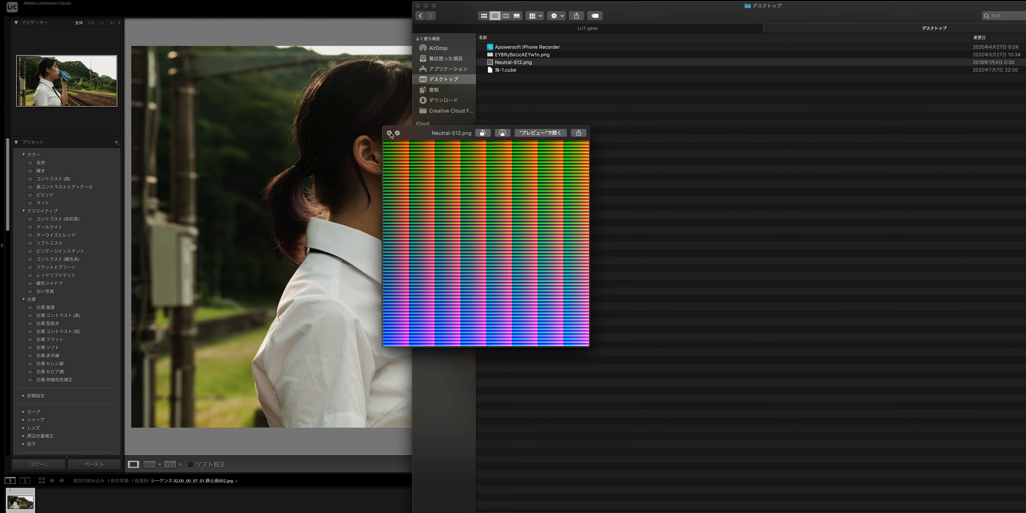
click(390, 133)
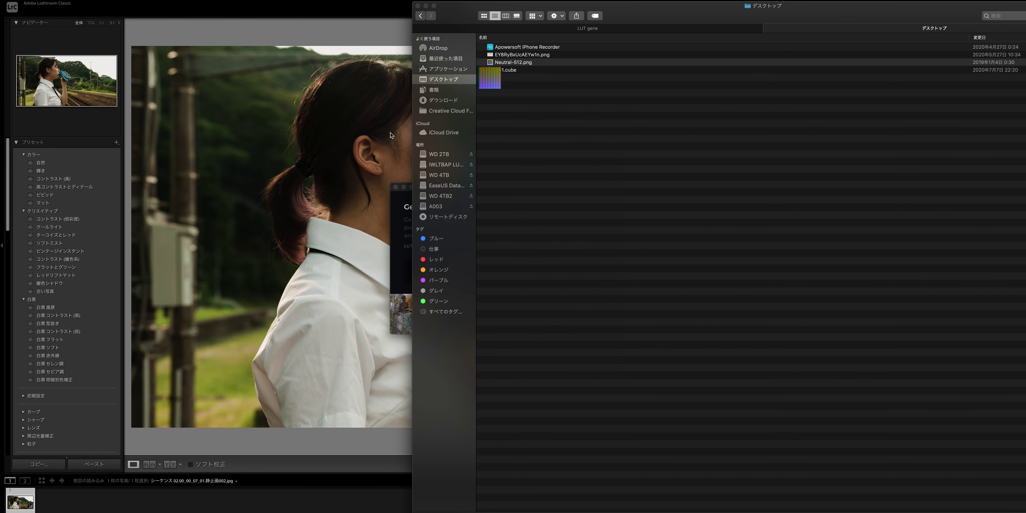
click(294, 491)
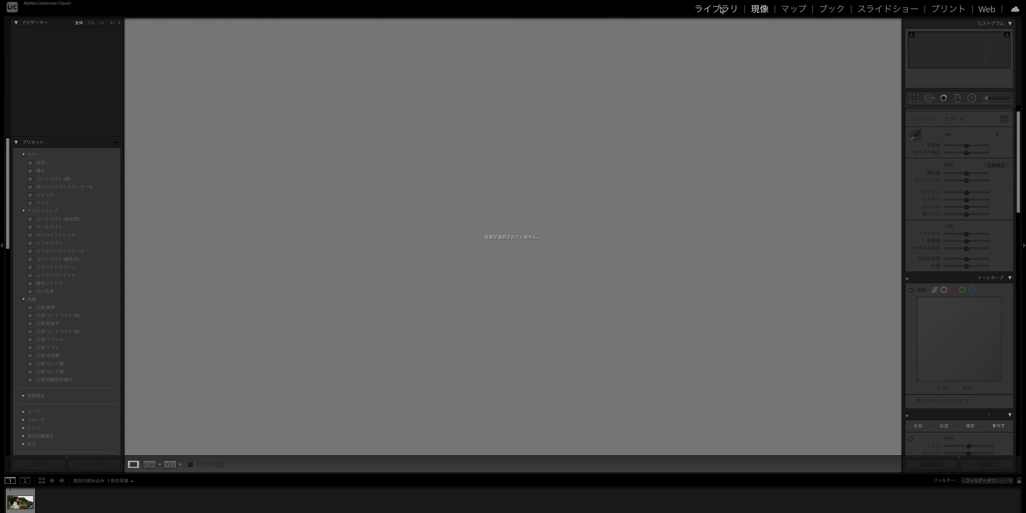
Drag Neutral-512.png into the Library grid, import it, and open it in Develop
click(722, 9)
key(super+Tab)
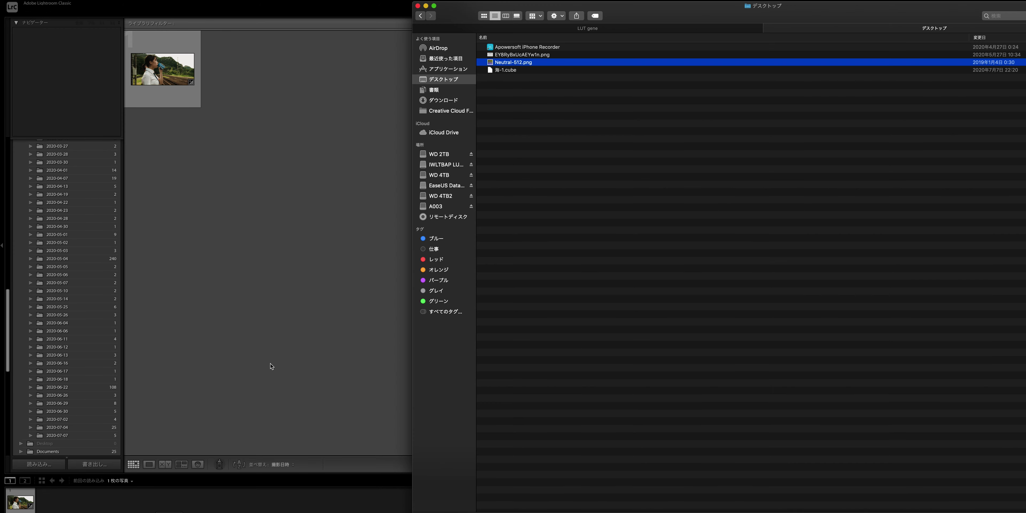
mouse_move(538, 64)
mouse_down()
mouse_move(514, 61)
mouse_move(345, 213)
mouse_up()
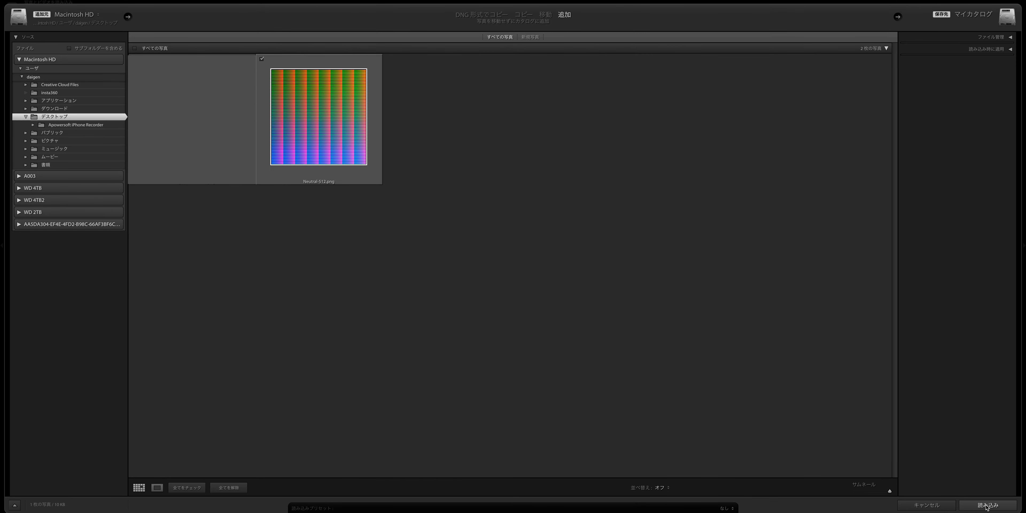
click(986, 506)
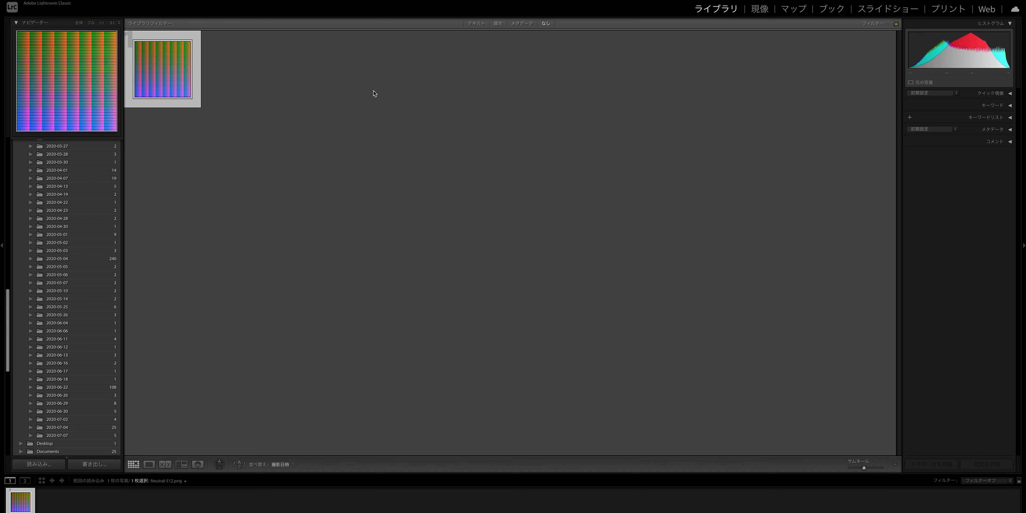
click(760, 9)
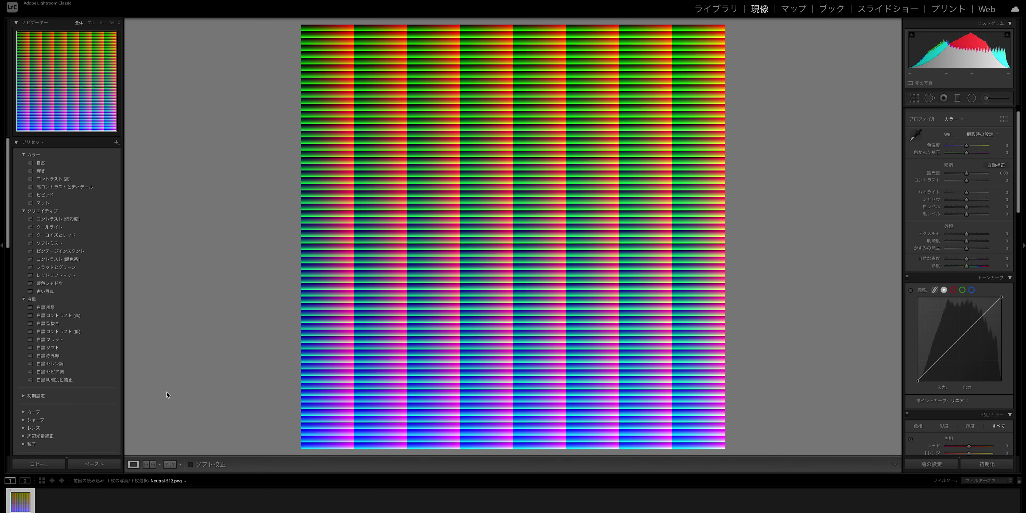
Paste the copied station grade onto Neutral-512.png and open the Export dialog
click(97, 466)
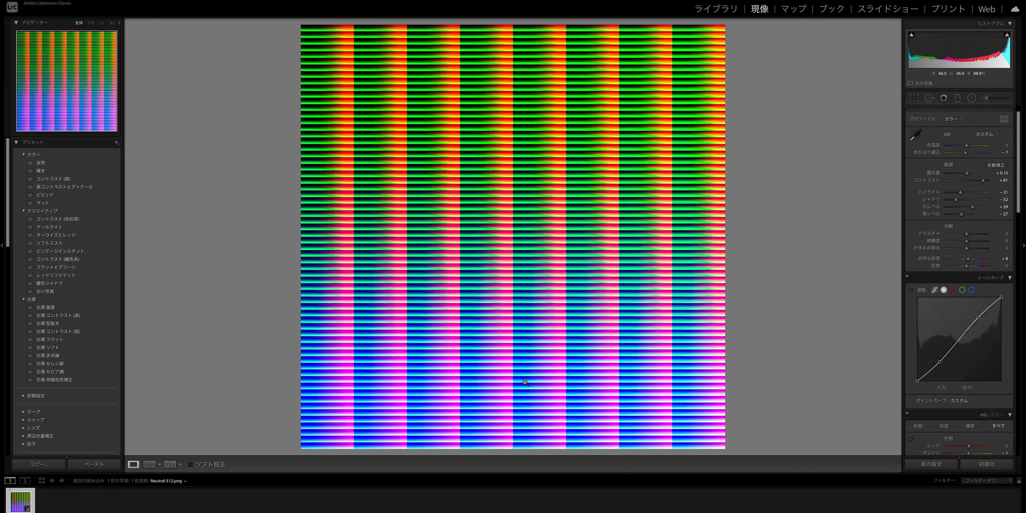
key(ctrl+shift+e)
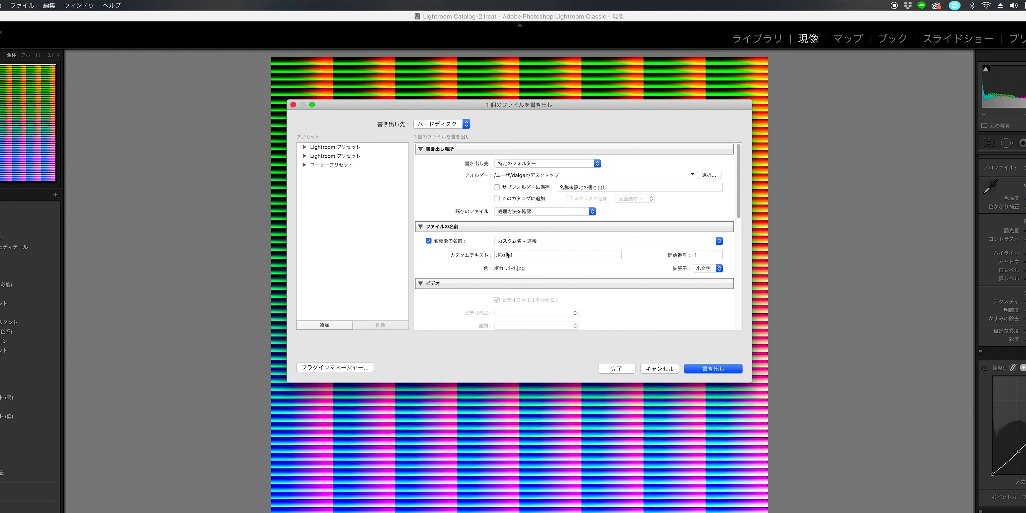
Replace the export Custom Text with ポカリテスト and export the JPG to the Desktop
click(498, 257)
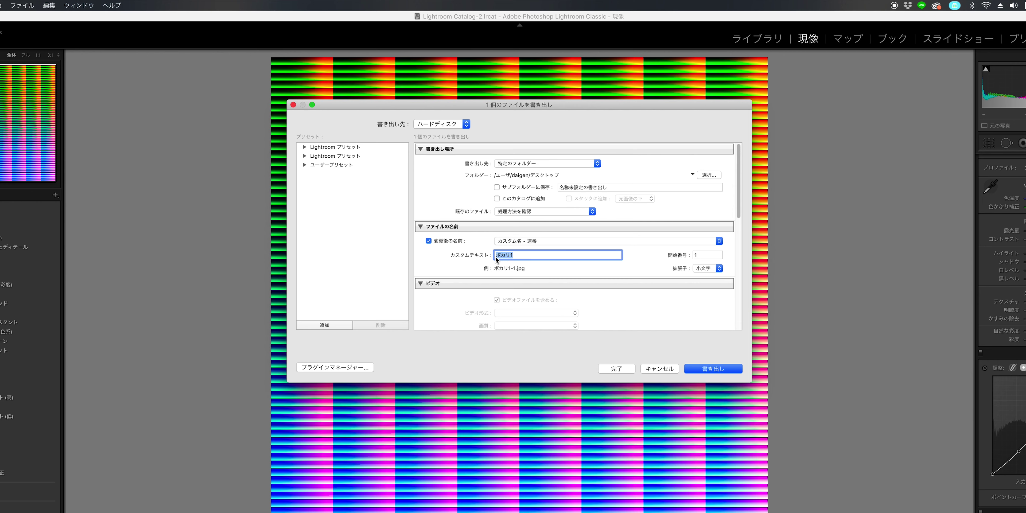
key(BackSpace)
text(ポカリ)
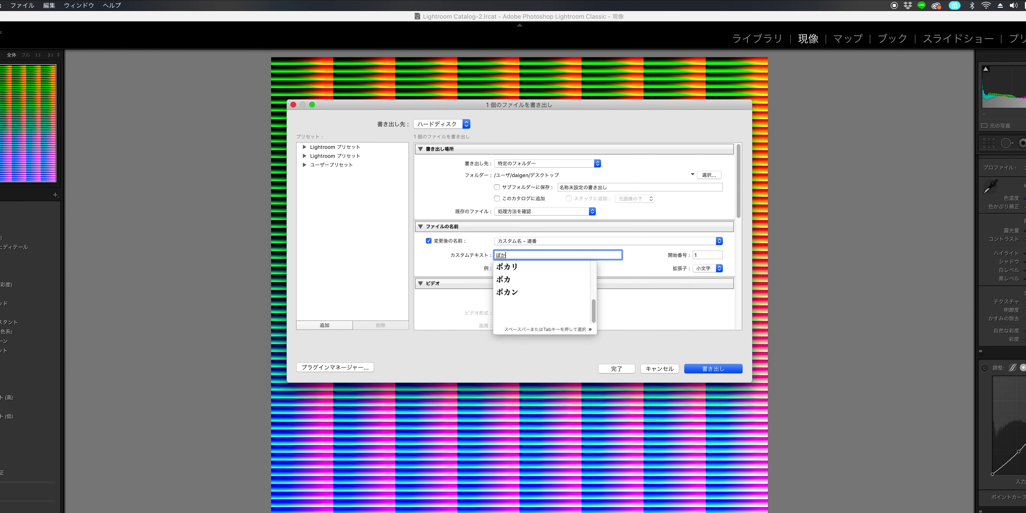
key(Return)
text(テスト)
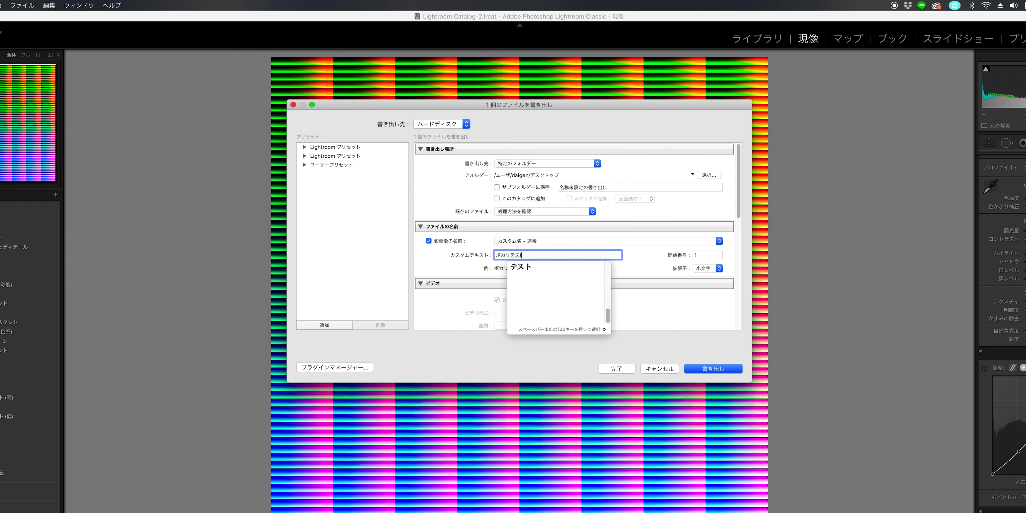
key(Return)
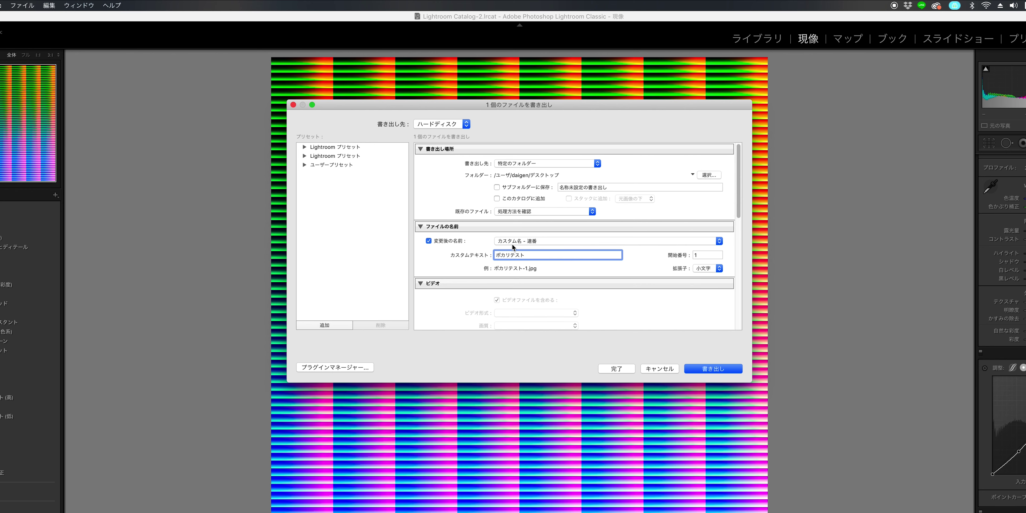
click(707, 370)
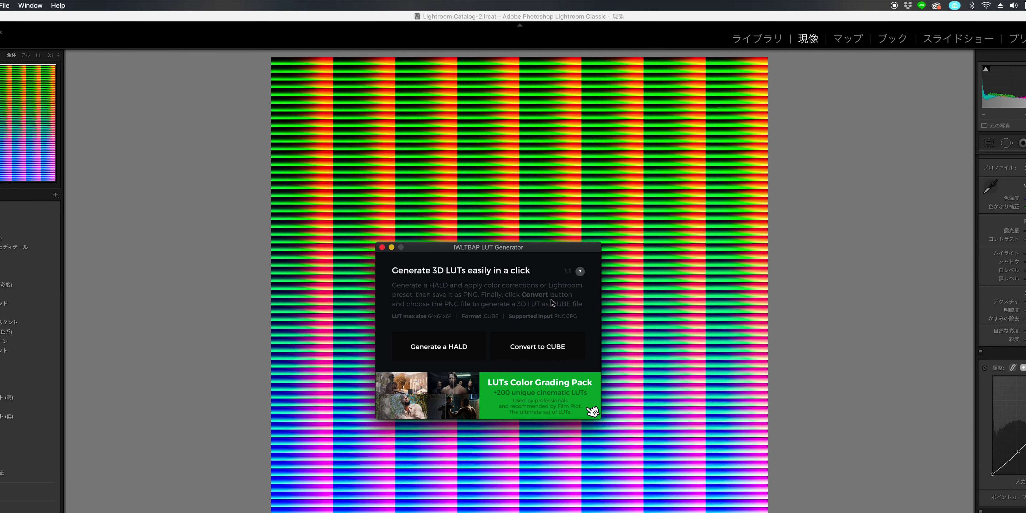
With Lightroom minimized, pick ポカリテスト-1.jpg on the Desktop as LUT Generator's Convert to CUBE input
key(super+m)
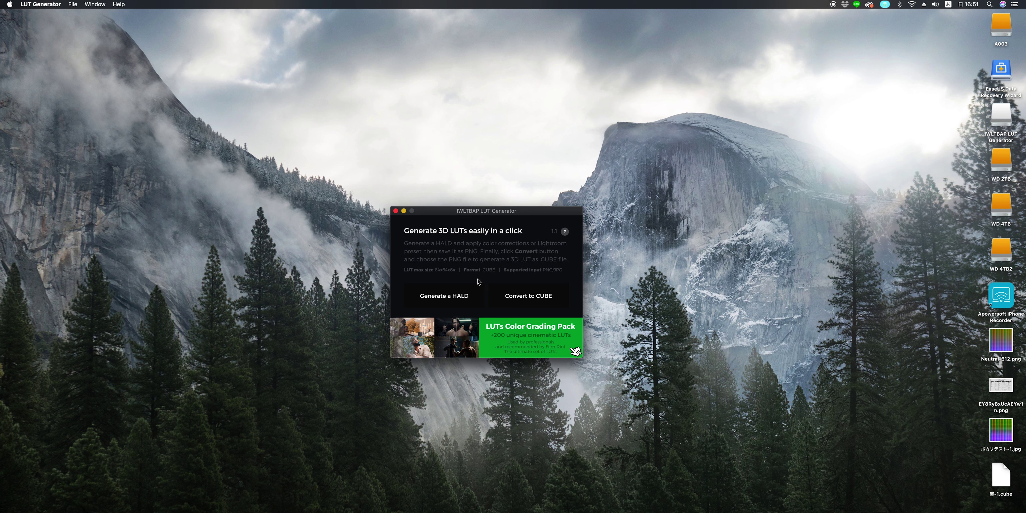
click(525, 299)
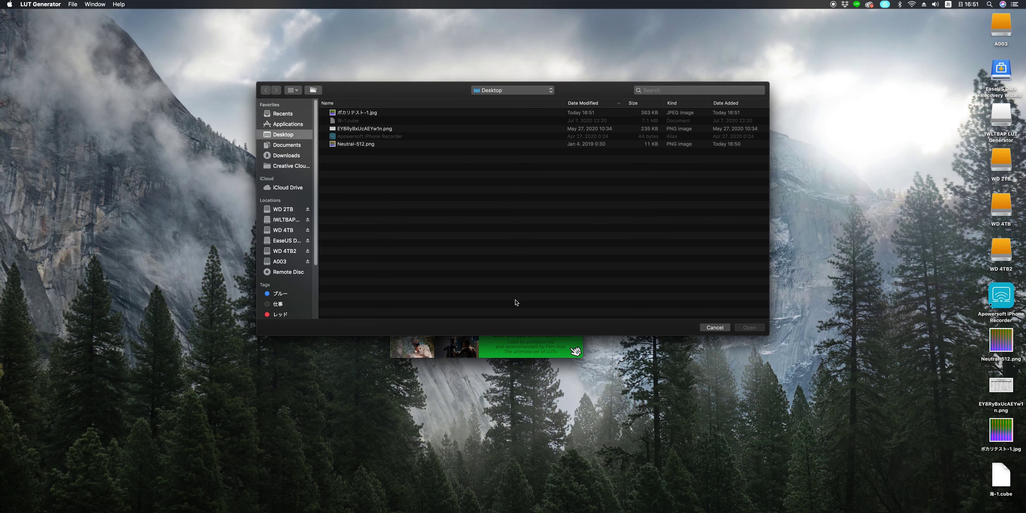
click(372, 114)
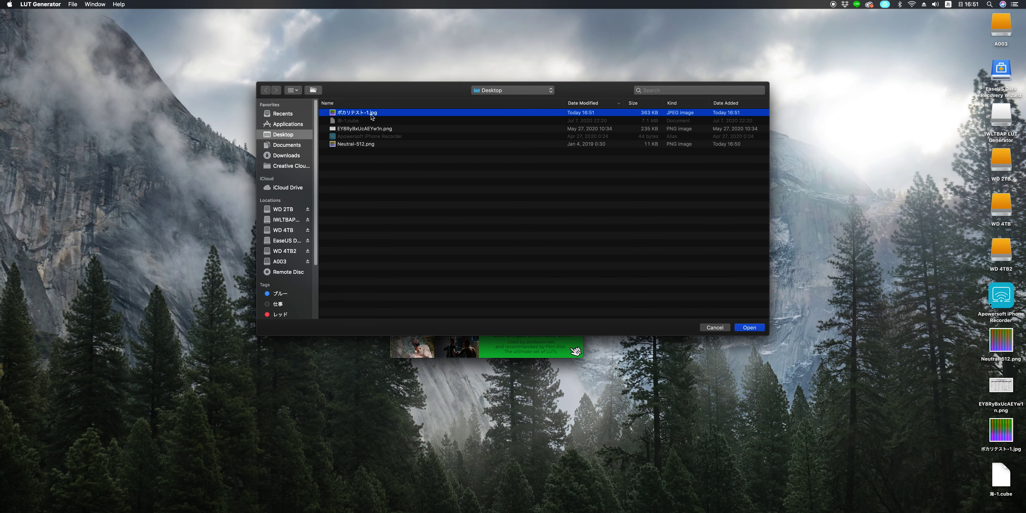